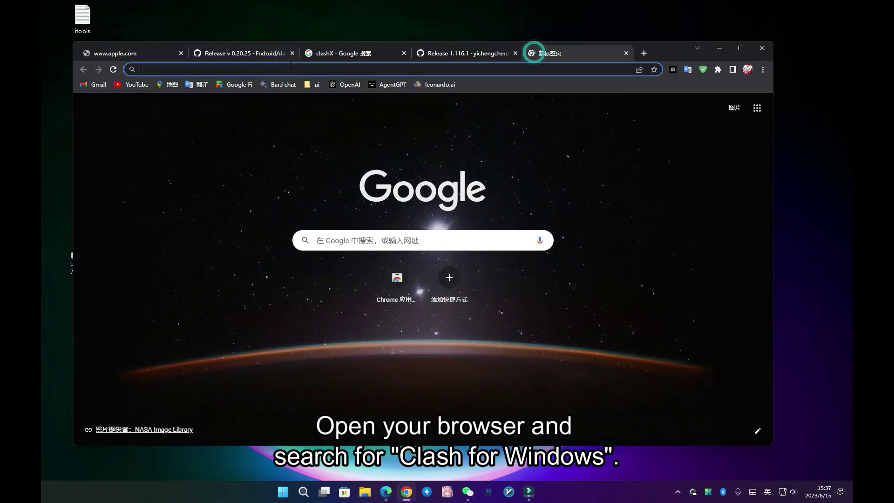
# Step: Search Google for 'clash for windows' and open the latest v0.20.25 GitHub release
pyautogui.write('clash for windows')
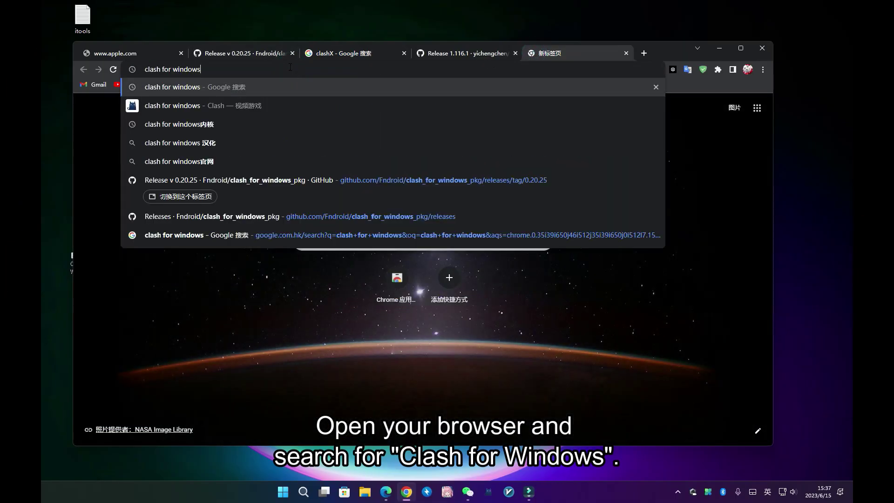
pyautogui.press('Return')
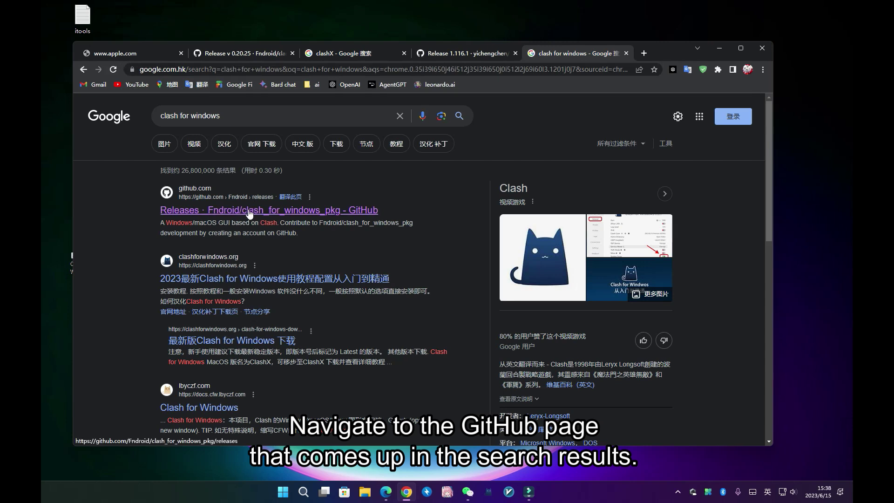
pyautogui.click(249, 211)
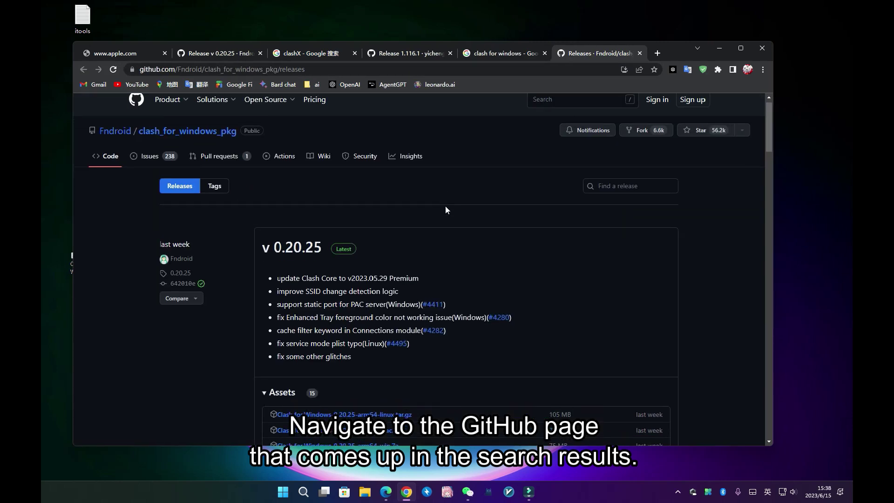
pyautogui.scroll(-3, 361, 145)
pyautogui.click(343, 121)
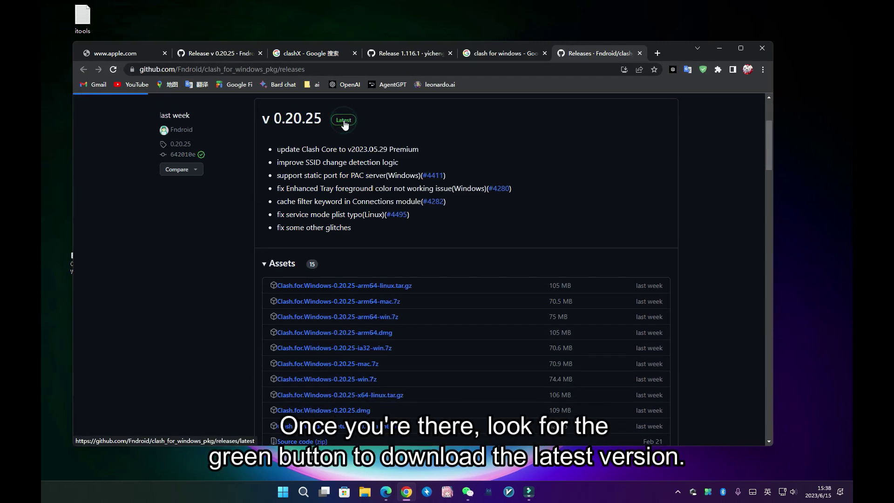
# Step: Download Clash.for.Windows.Setup.0.20.25.exe from the release's Assets list
pyautogui.scroll(-6, 333, 198)
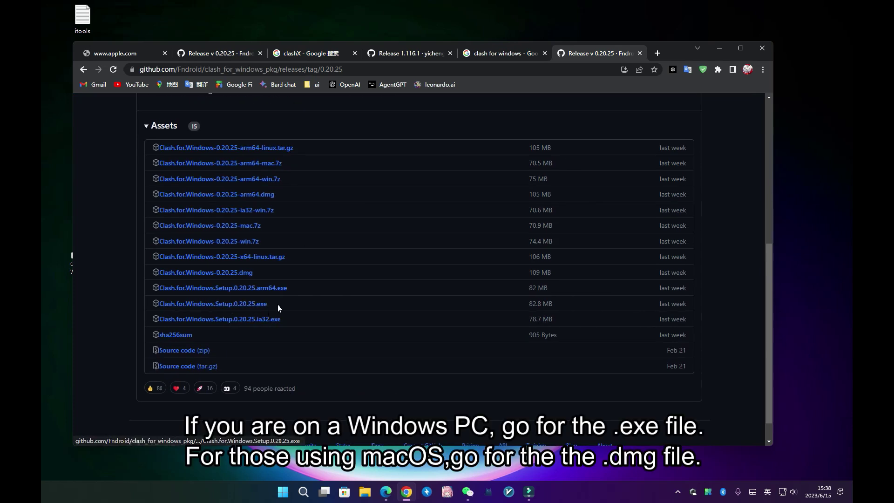
pyautogui.click(246, 305)
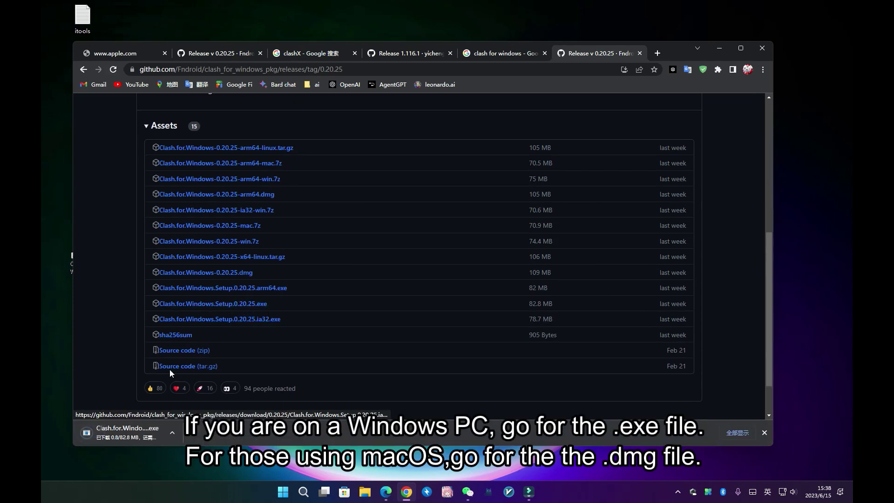
pyautogui.click(172, 433)
pyautogui.click(172, 433)
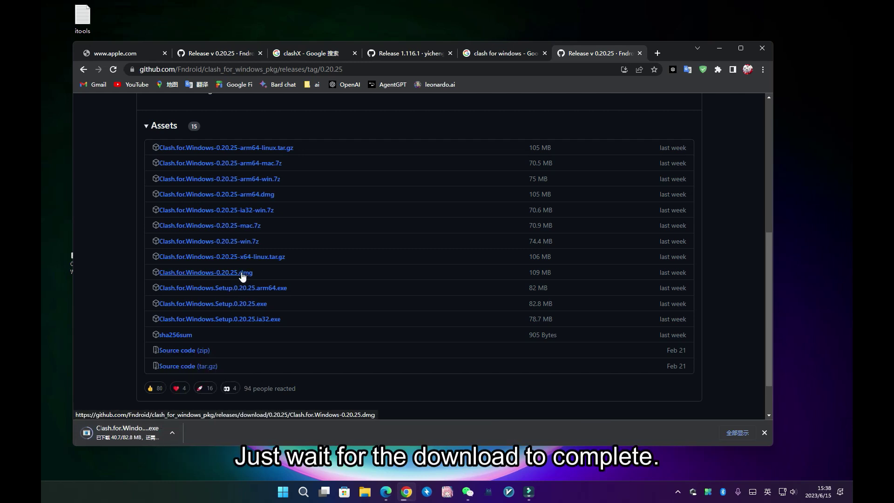
pyautogui.click(657, 53)
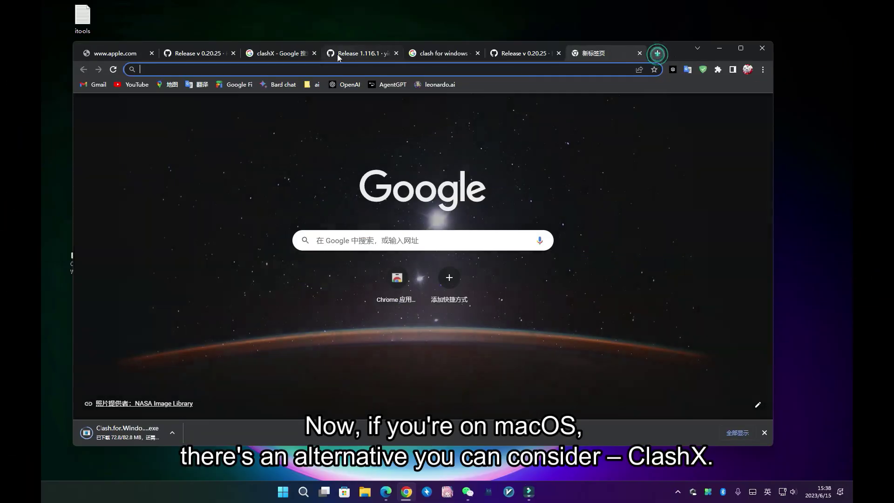
# Step: Search for 'clashX' and view the ClashX.dmg asset in the ClashX 1.116.1 release
pyautogui.write('clashX')
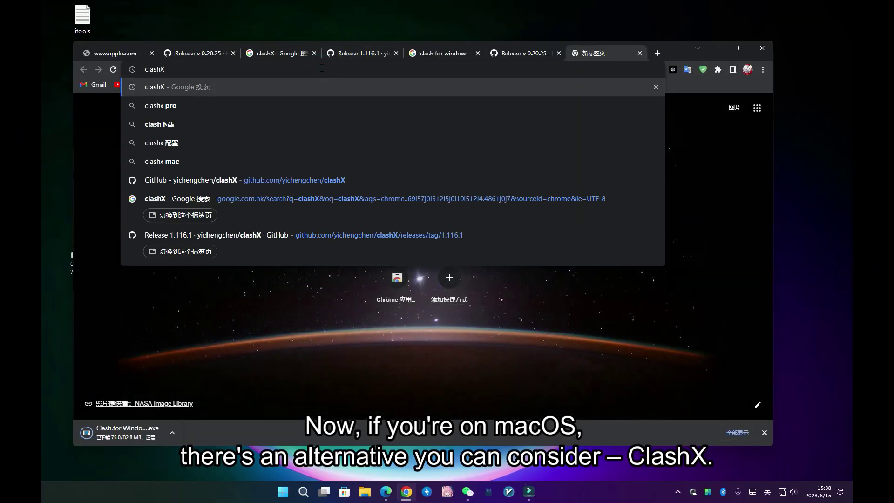
pyautogui.press('Return')
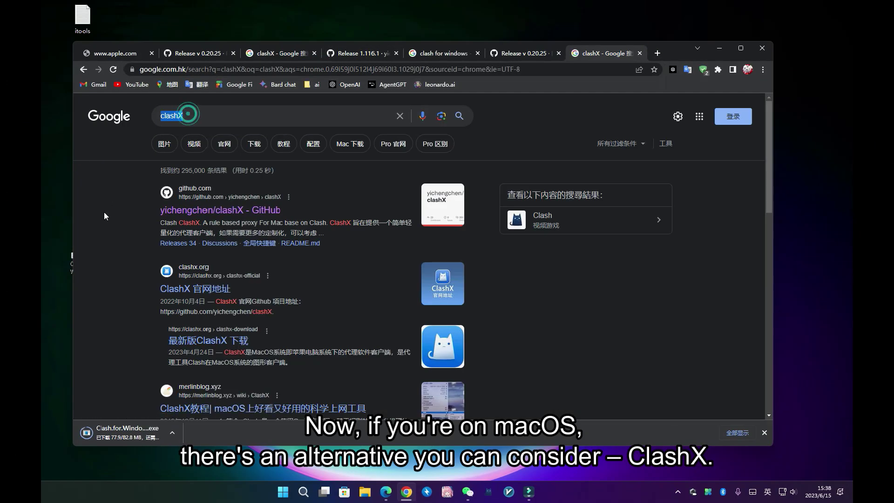
pyautogui.click(215, 211)
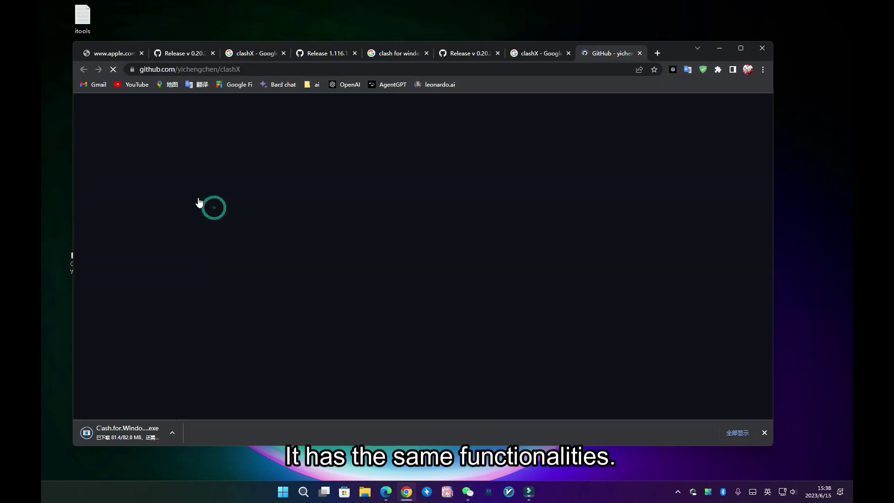
pyautogui.scroll(-3, 624, 275)
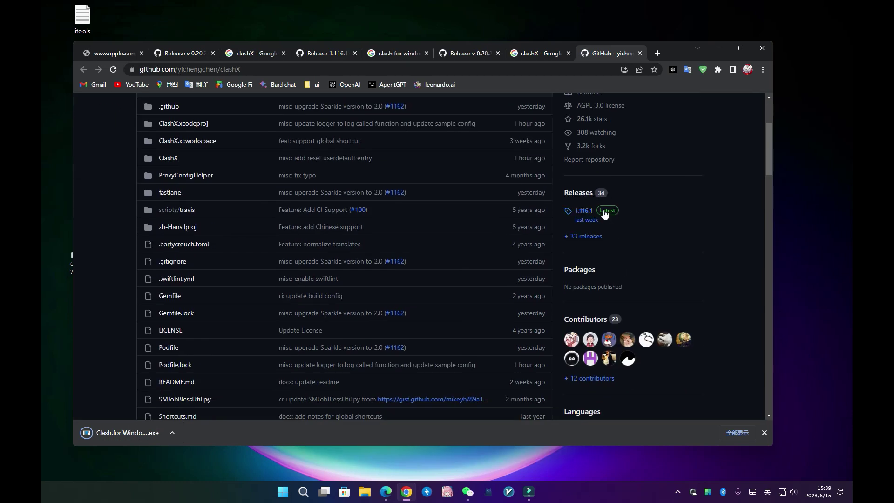
pyautogui.click(608, 211)
pyautogui.scroll(-3, 374, 238)
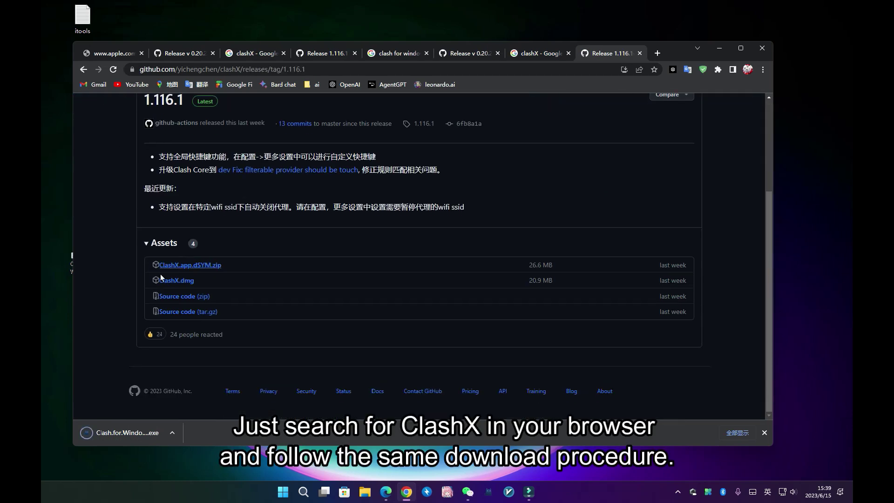
pyautogui.moveTo(216, 280); pyautogui.dragTo(158, 280)
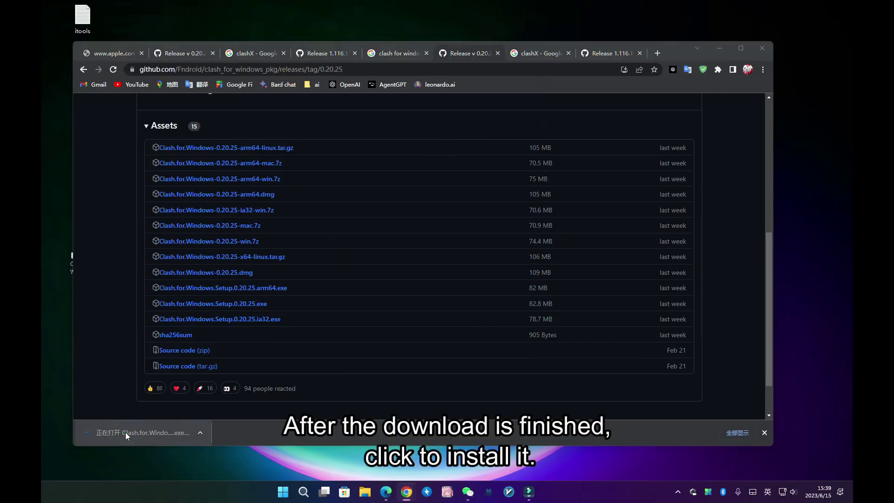
# Step: Run the downloaded Clash for Windows installer and find its desktop shortcut
pyautogui.click(125, 432)
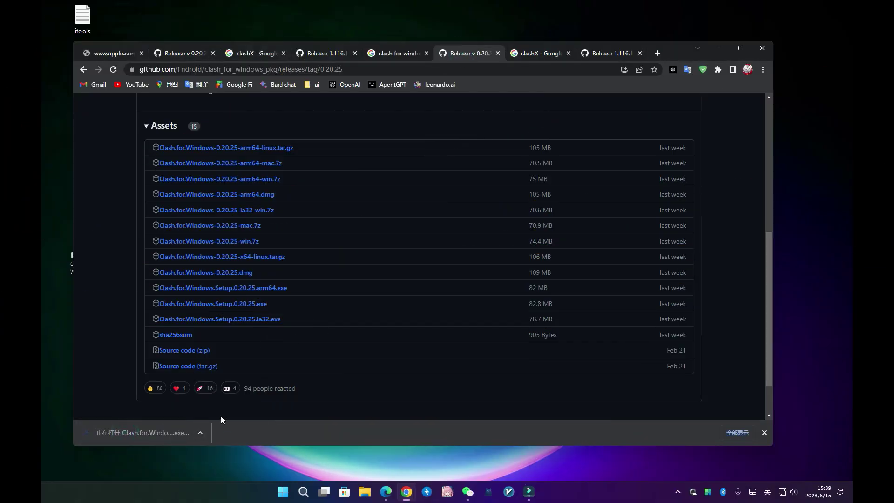
pyautogui.moveTo(683, 45); pyautogui.dragTo(708, 45)
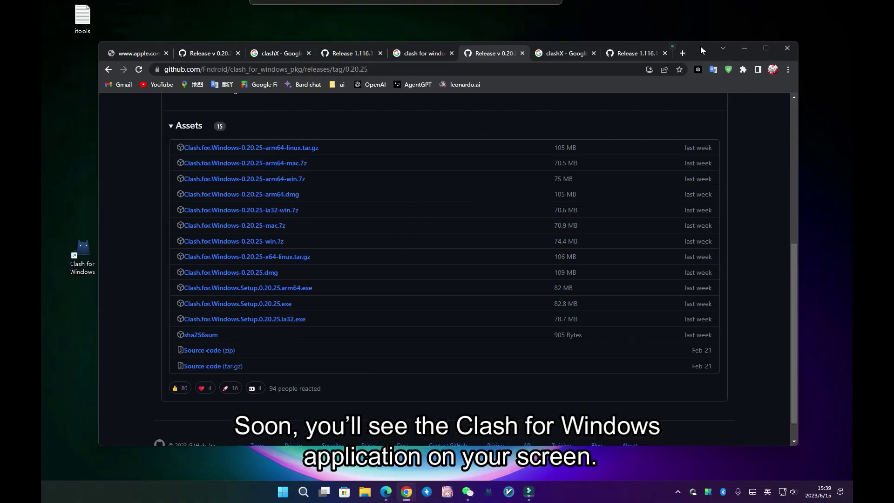
pyautogui.click(745, 48)
pyautogui.moveTo(152, 308); pyautogui.dragTo(356, 208)
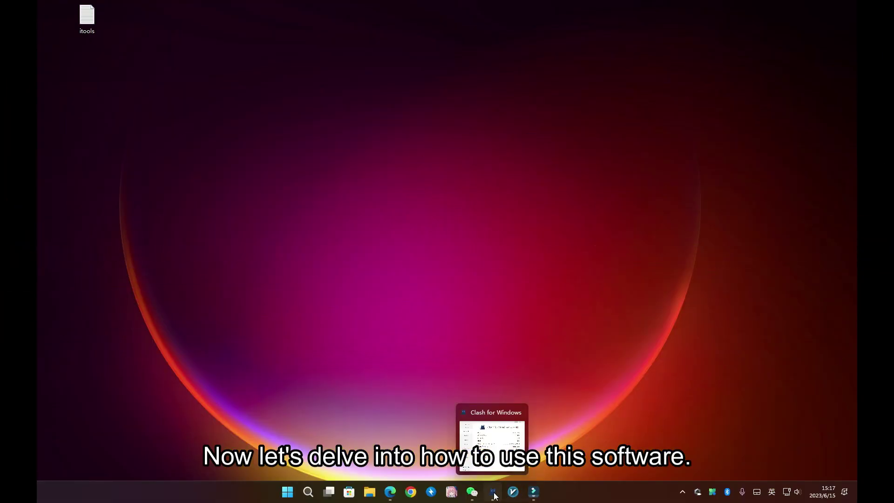
# Step: Turn on System Proxy and Allow LAN in Clash for Windows, then view the Profiles list
pyautogui.click(493, 445)
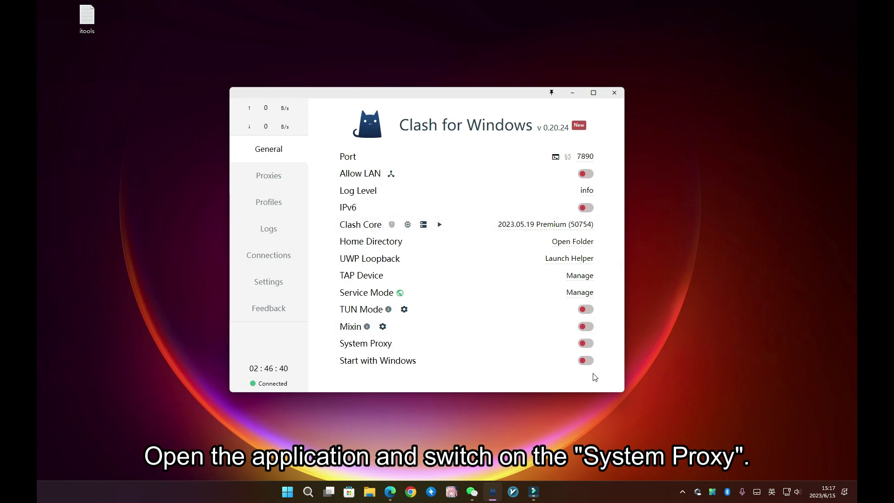
pyautogui.click(585, 345)
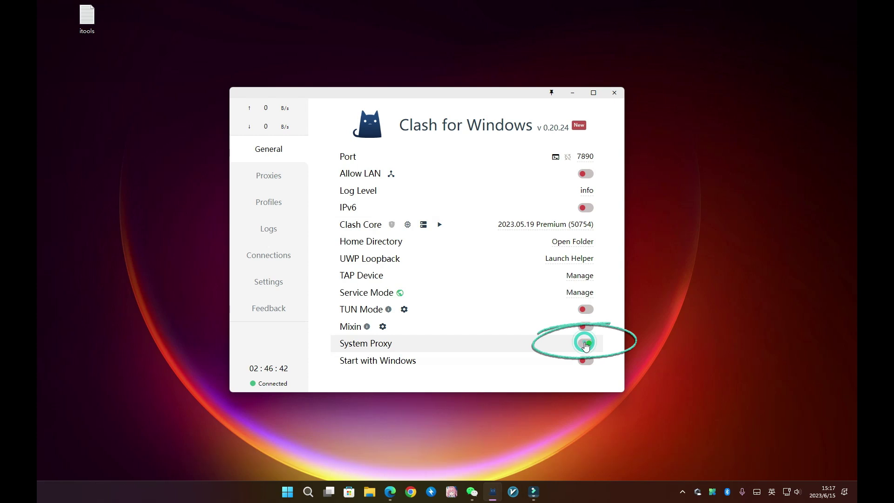
pyautogui.click(585, 177)
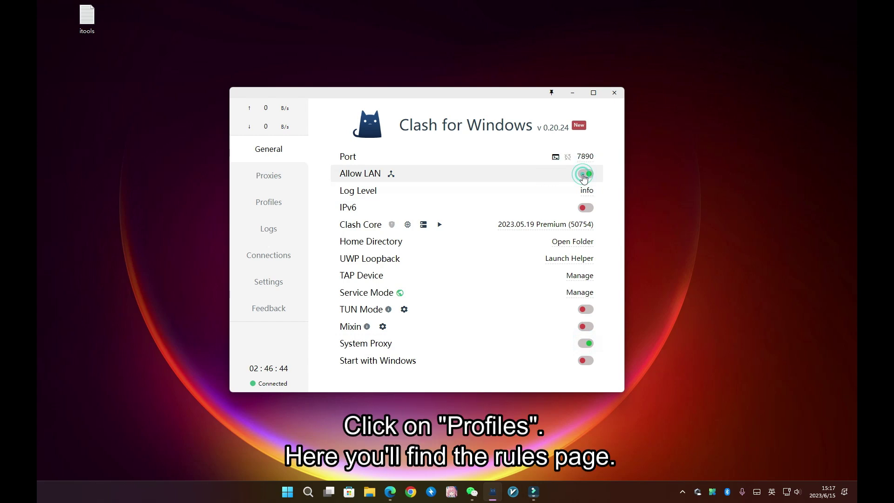
pyautogui.click(274, 206)
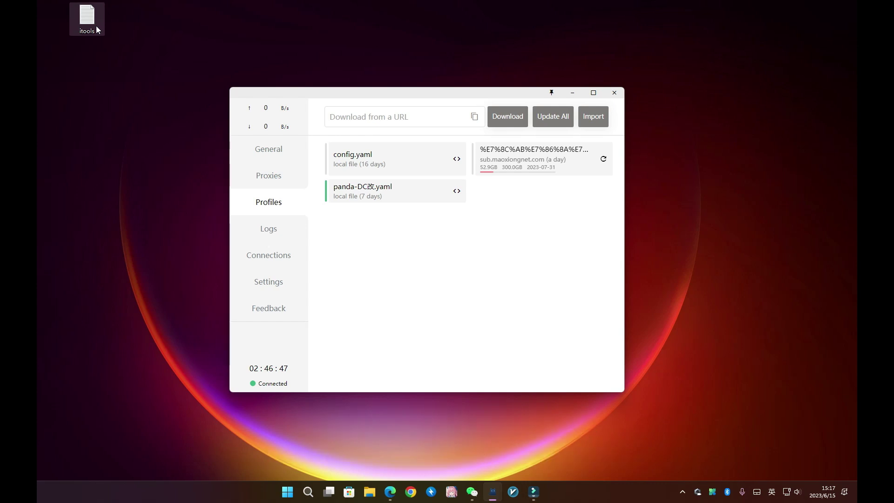
# Step: Open the itools rules file in Notepad and review its Apple DOMAIN and IP-CIDR rules
pyautogui.doubleClick(84, 19)
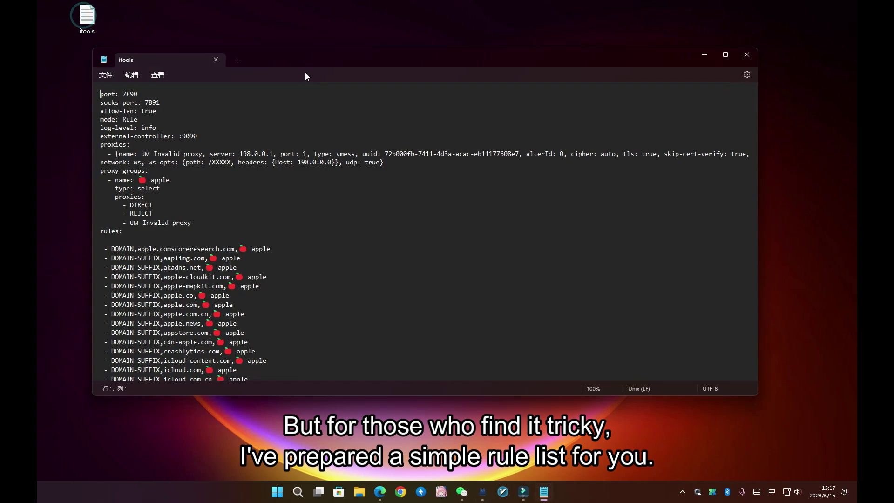
pyautogui.scroll(-6, 322, 272)
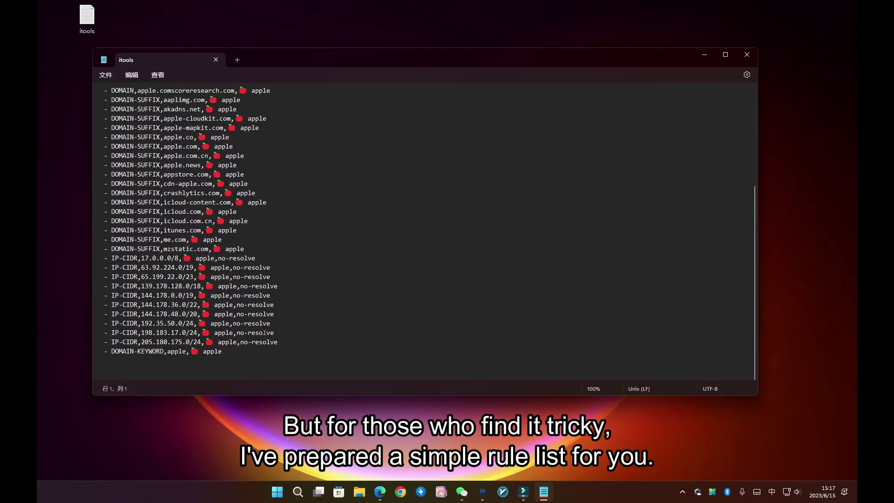
pyautogui.tripleClick(249, 357)
pyautogui.scroll(6, 248, 357)
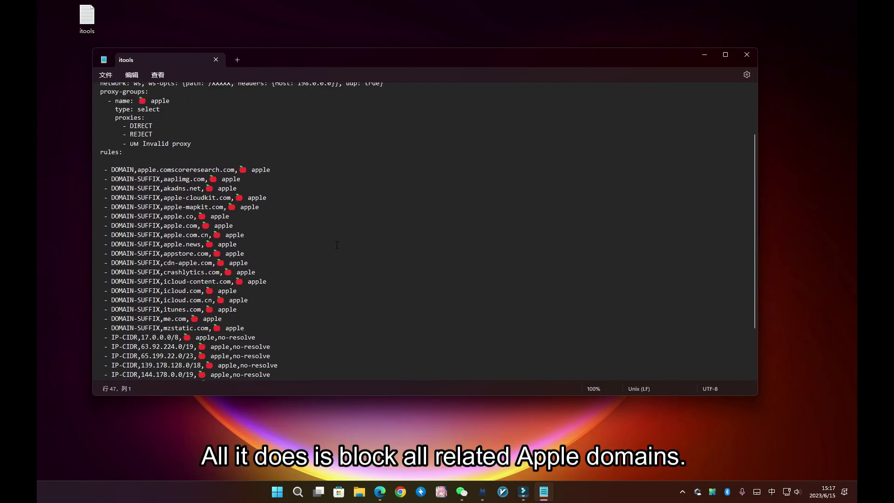
# Step: Drag the itools file onto Profiles, activate itools.yaml, and view its apple proxy group
pyautogui.click(742, 55)
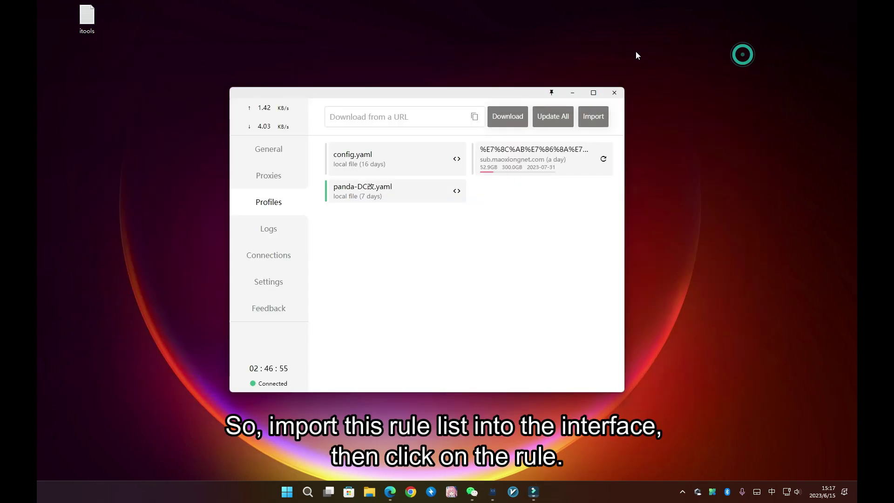
pyautogui.moveTo(85, 16); pyautogui.dragTo(369, 256)
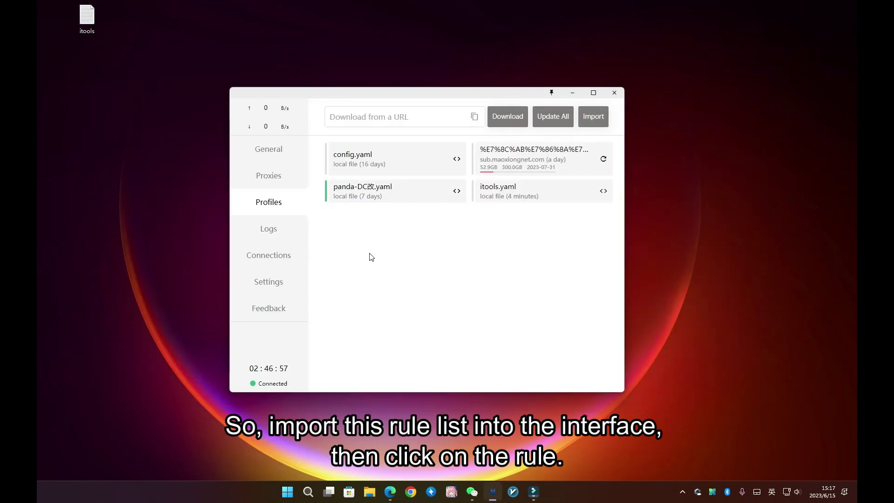
pyautogui.click(547, 194)
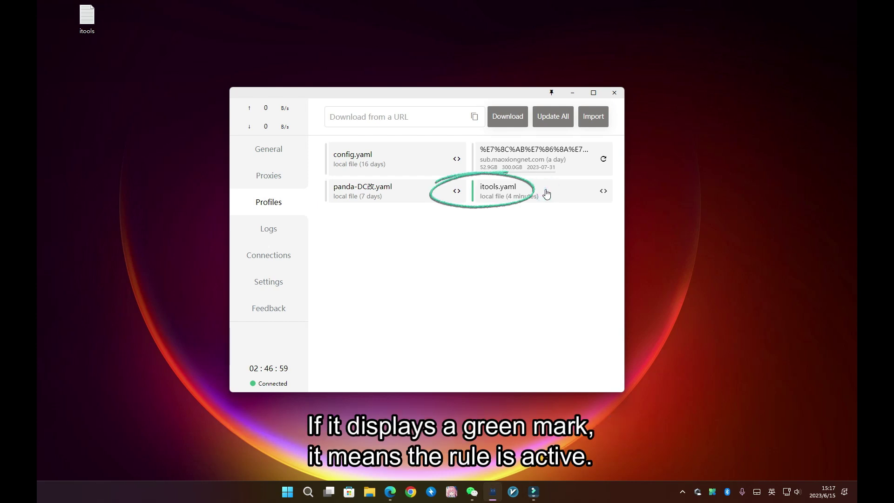
pyautogui.click(270, 178)
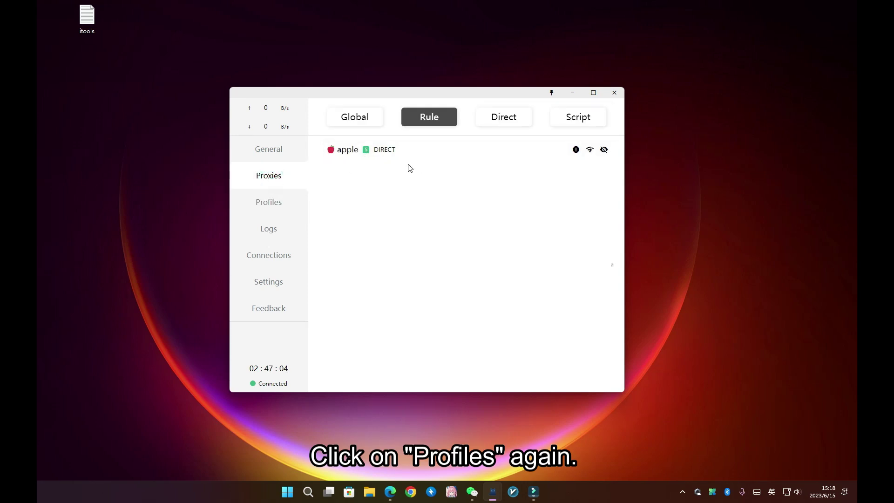
# Step: Set the apple proxy group to REJECT and check that apple.com now fails in Chrome
pyautogui.click(399, 151)
pyautogui.click(524, 179)
pyautogui.click(430, 183)
pyautogui.click(510, 182)
pyautogui.click(414, 180)
pyautogui.click(520, 176)
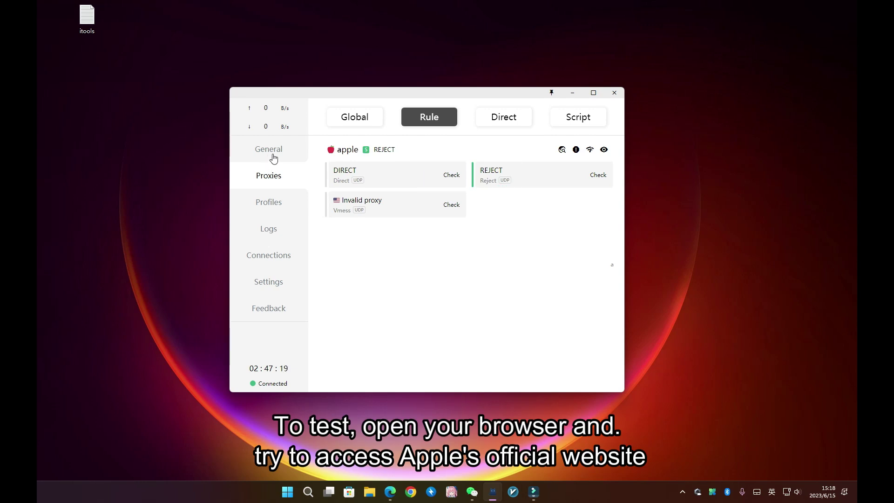
pyautogui.click(274, 154)
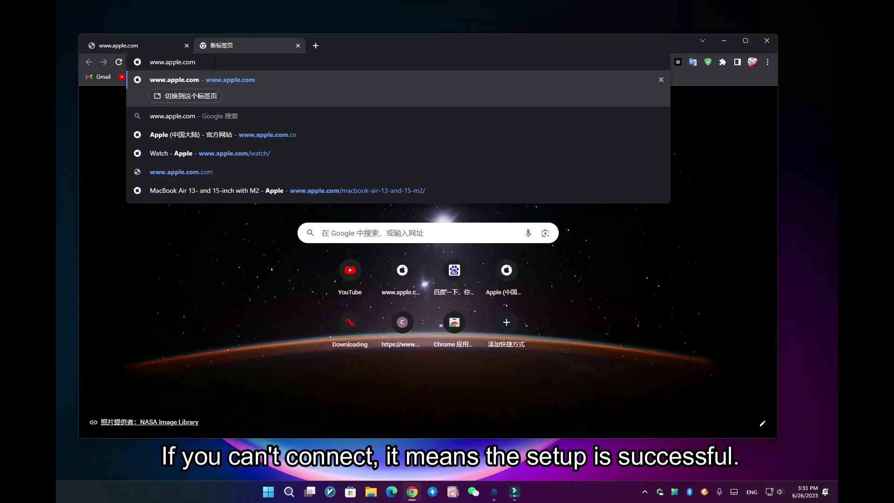
pyautogui.press('Return')
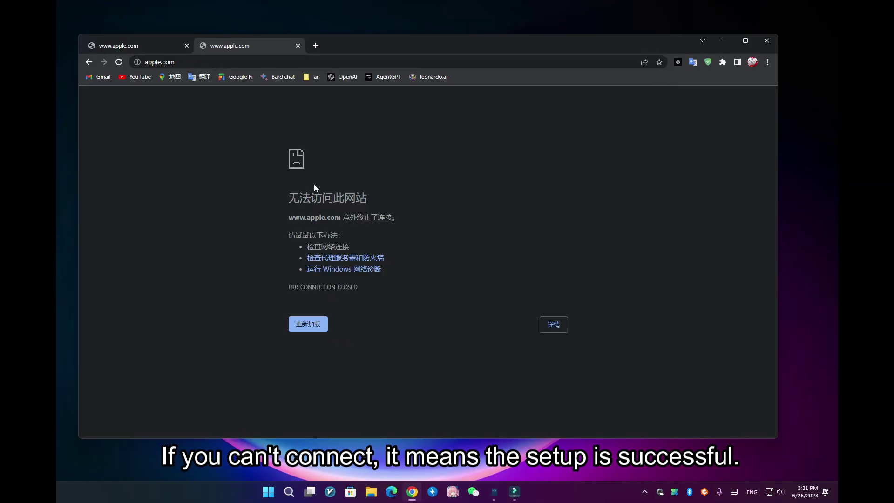
# Step: Turn System Proxy off and browse apple.com's Mac and Watch pages normally
pyautogui.click(494, 492)
pyautogui.click(534, 370)
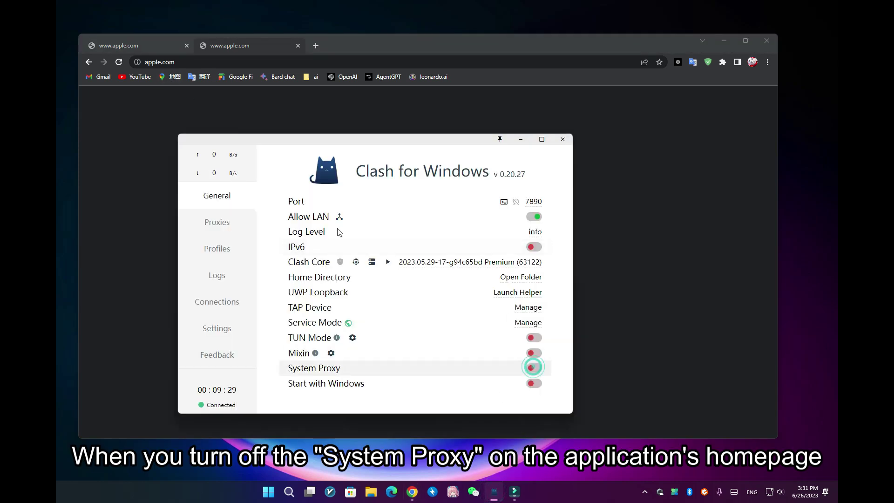
pyautogui.click(118, 62)
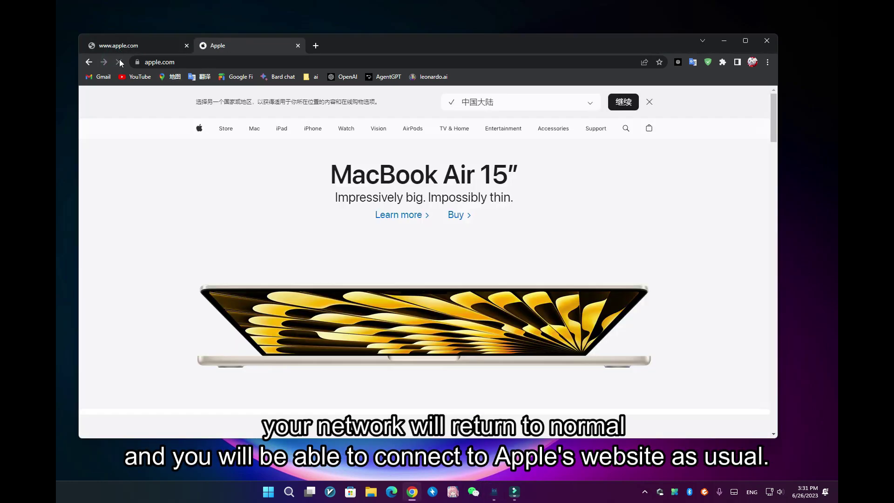
pyautogui.click(255, 128)
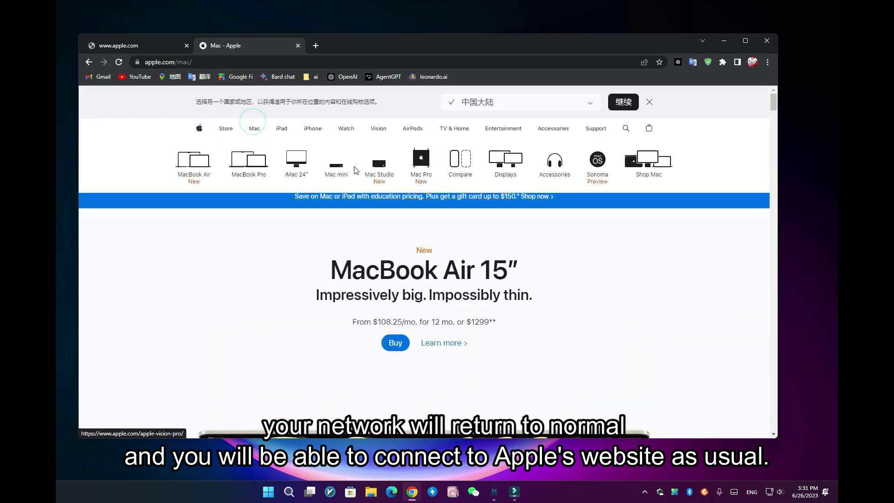
pyautogui.click(346, 128)
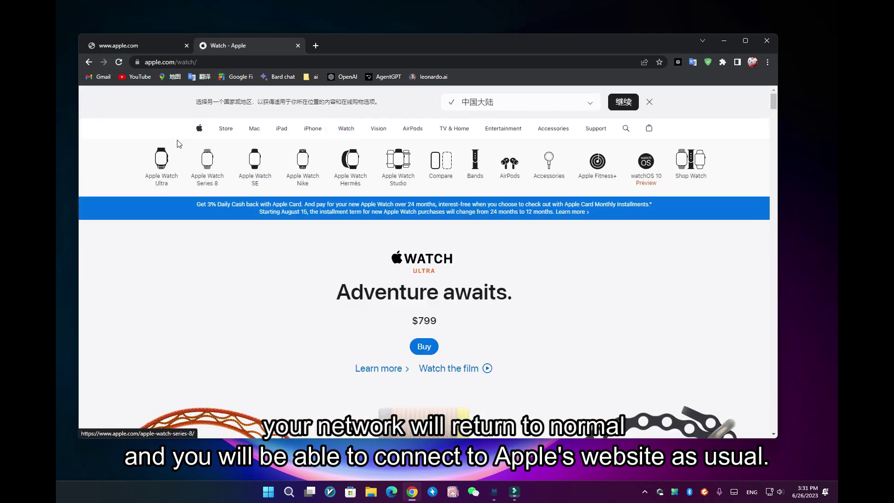
pyautogui.click(200, 129)
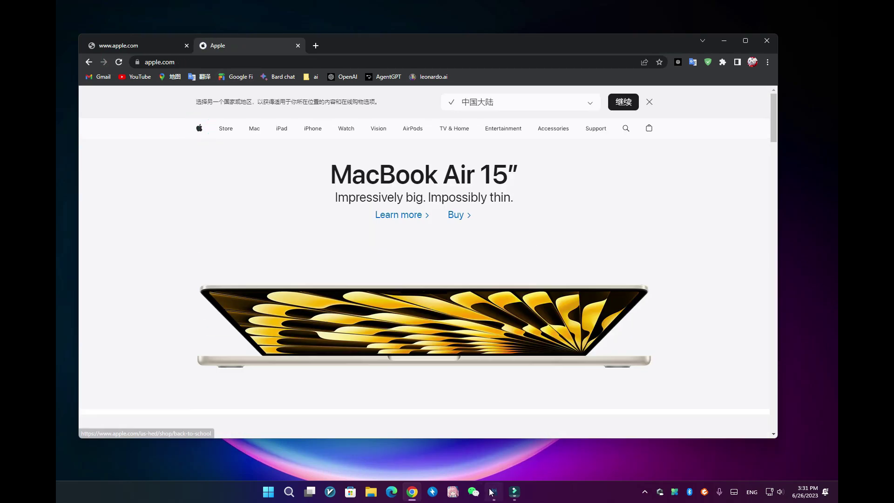
# Step: Turn the system proxy back on and reload apple.com to confirm it is blocked again
pyautogui.click(489, 440)
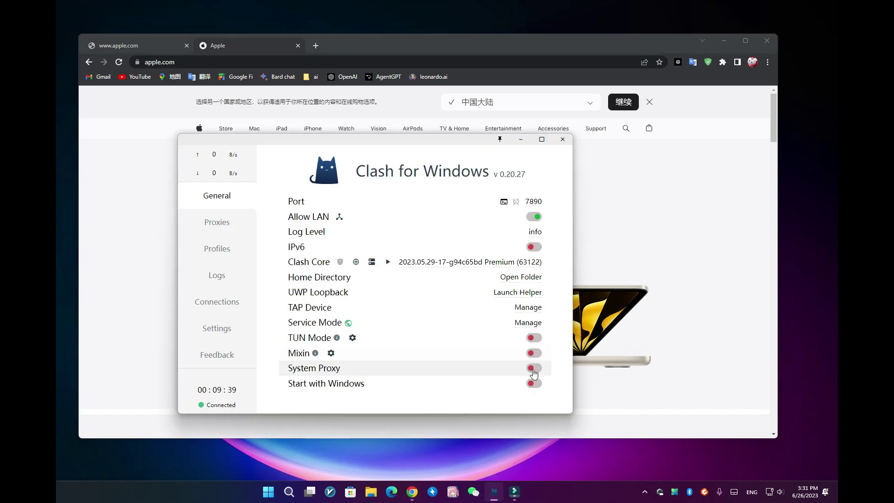
pyautogui.click(120, 66)
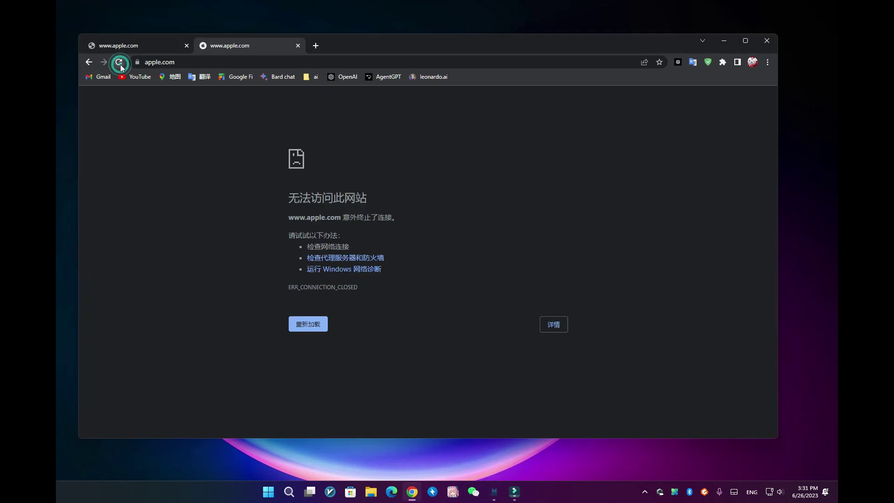
pyautogui.click(119, 62)
pyautogui.click(260, 38)
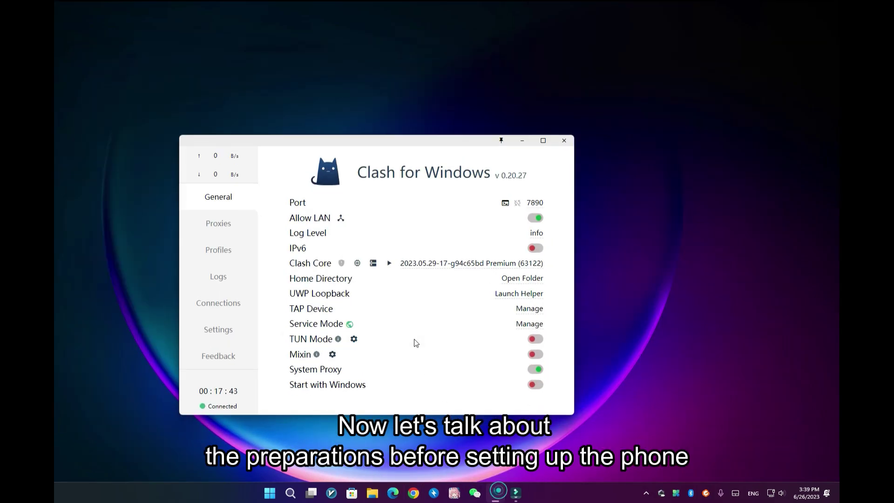
# Step: Show the Network Interfaces list and select the LAN IPv4 address 192.168.9.161
pyautogui.click(342, 218)
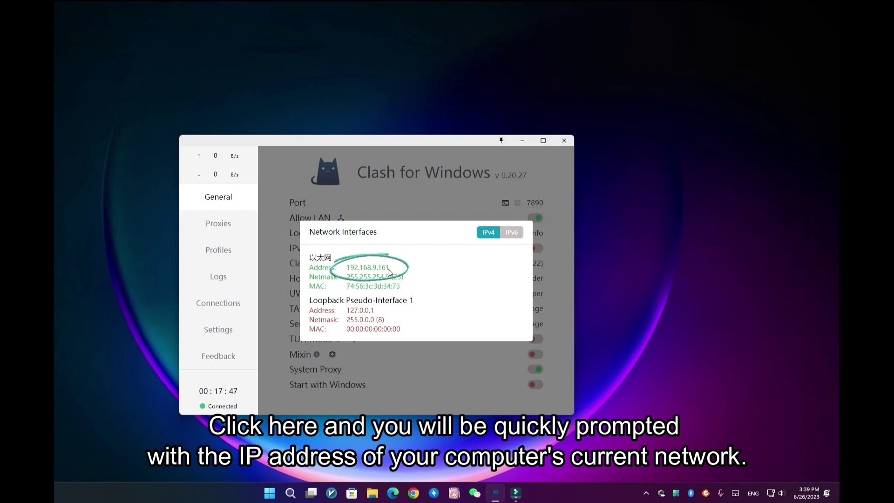
pyautogui.moveTo(332, 267); pyautogui.dragTo(392, 268)
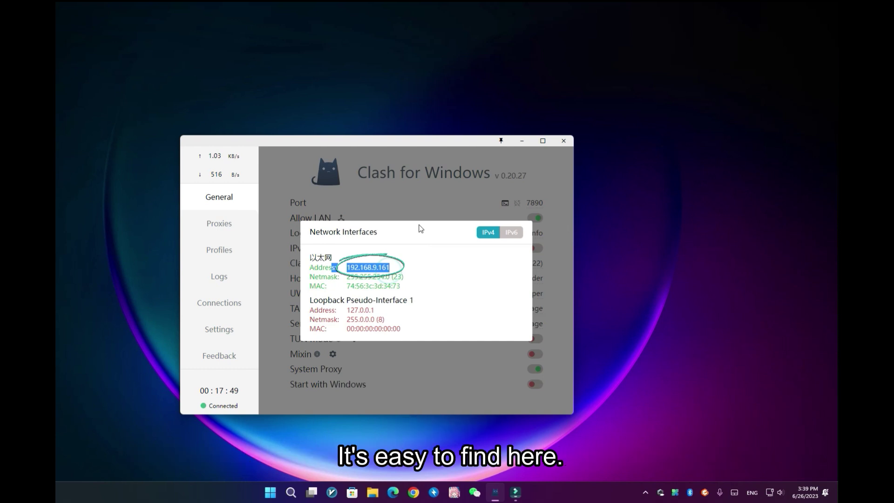
pyautogui.click(413, 206)
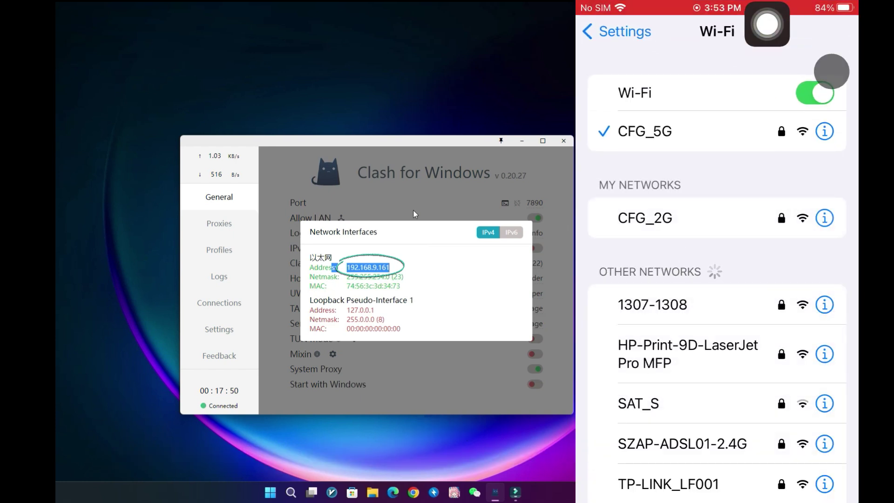
# Step: Set CFG_5G's HTTP proxy to Manual with server 192.168.9.161 and port 7890, and save
pyautogui.click(825, 131)
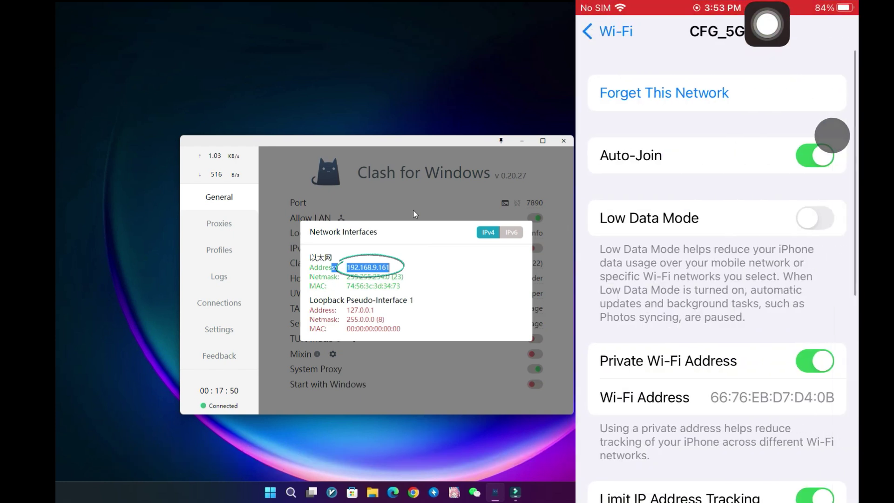
pyautogui.scroll(-10, 717, 279)
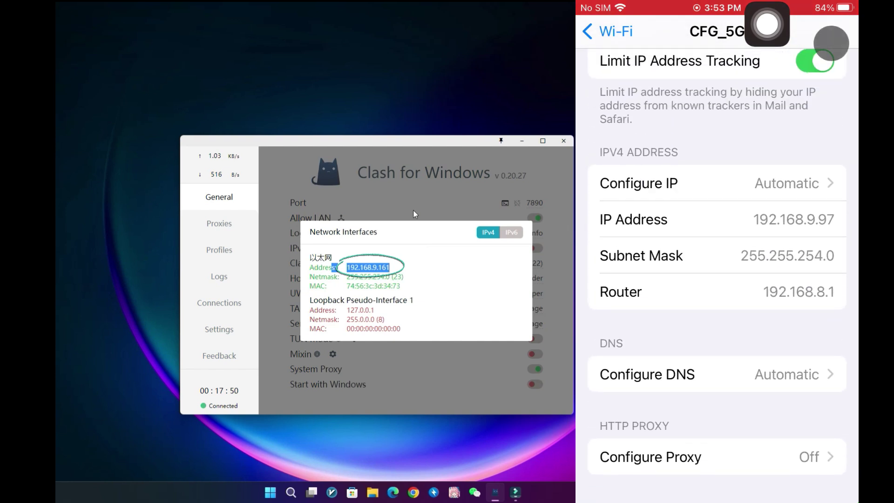
pyautogui.click(817, 457)
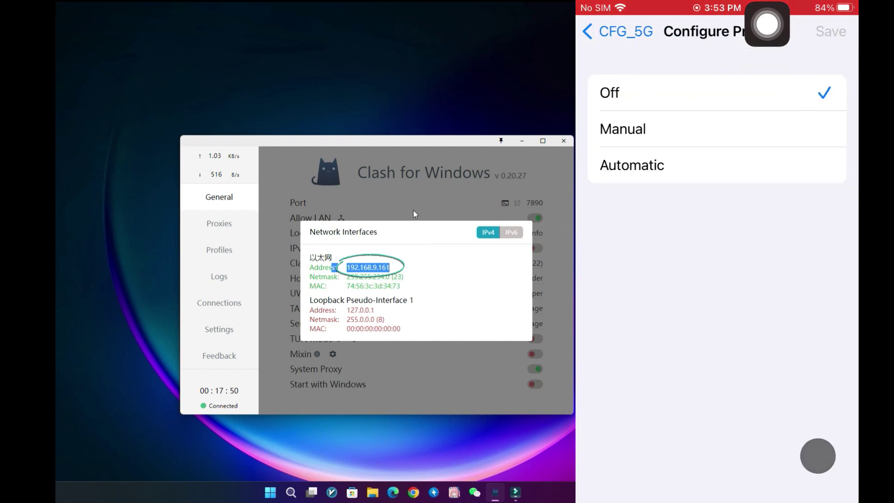
pyautogui.click(817, 127)
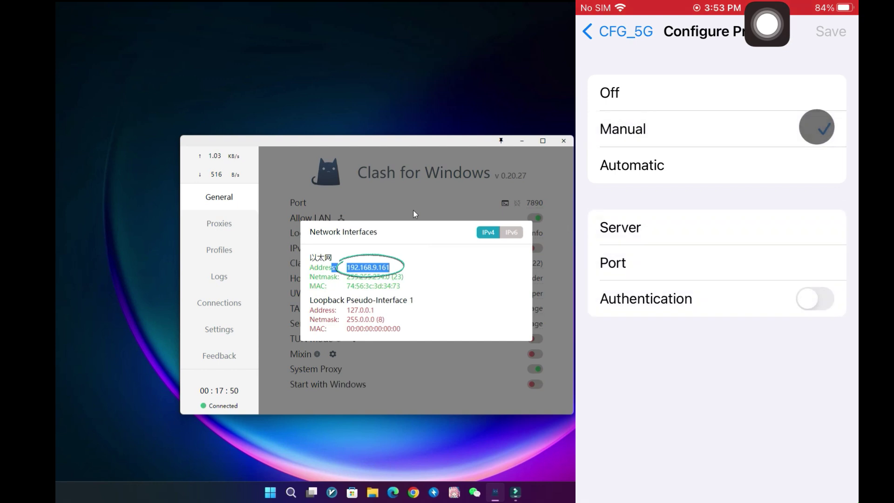
pyautogui.click(815, 228)
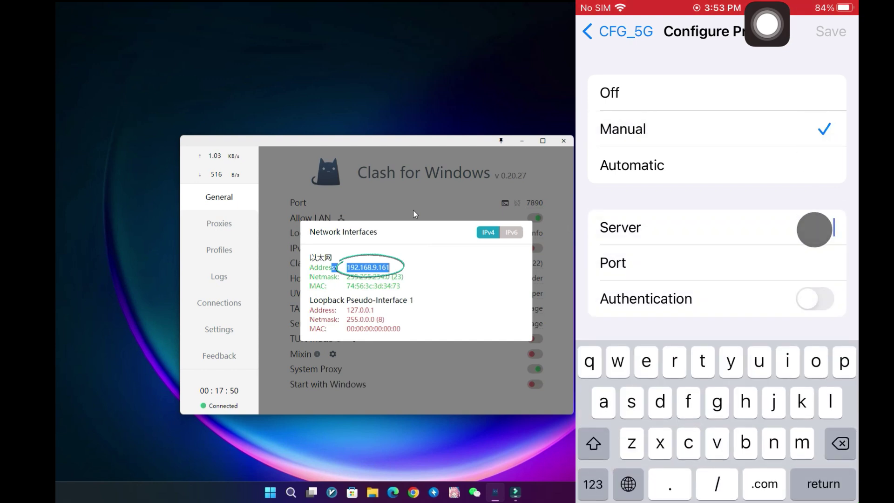
pyautogui.click(592, 484)
pyautogui.write('192')
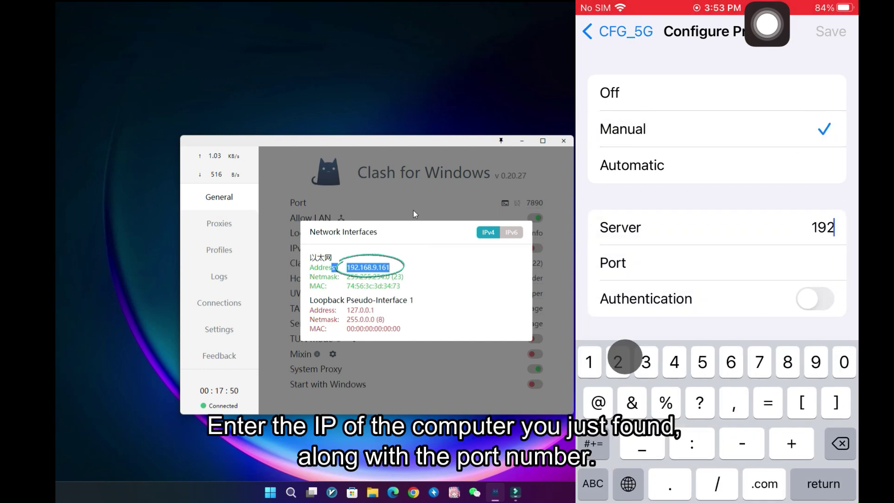
pyautogui.write('.16')
pyautogui.write('8.')
pyautogui.write('.16')
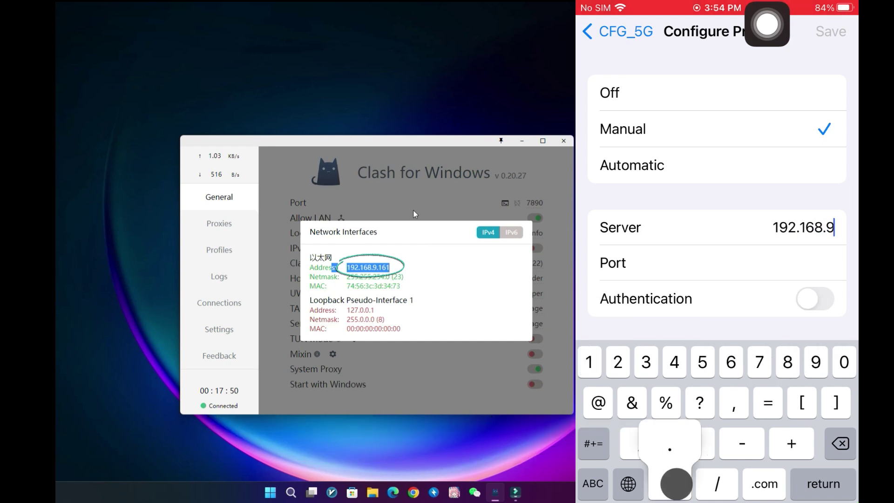
pyautogui.write('1')
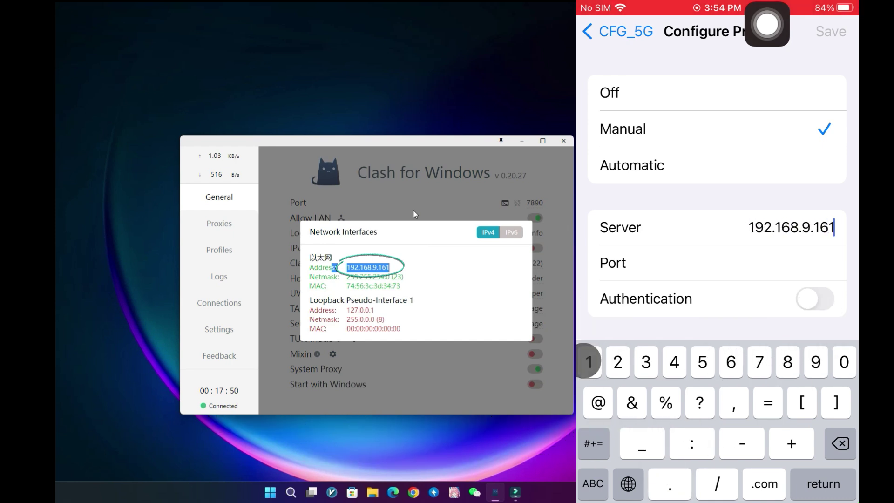
pyautogui.click(825, 272)
pyautogui.write('7890')
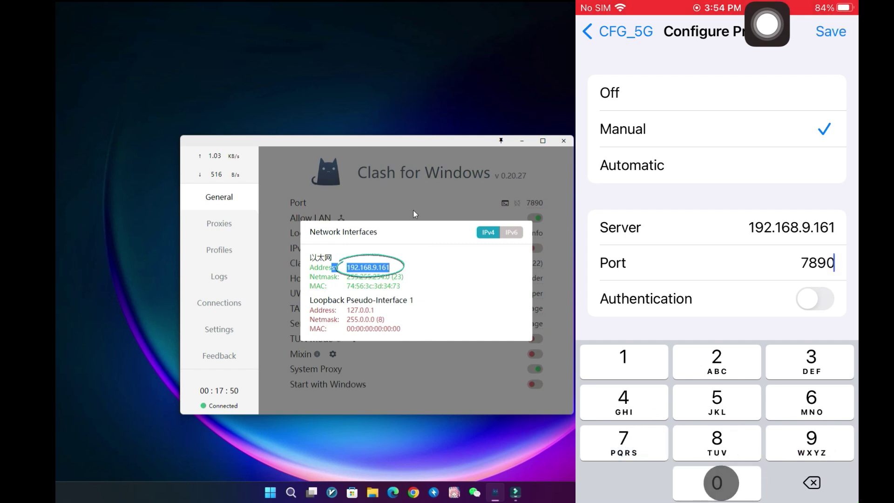
pyautogui.click(833, 31)
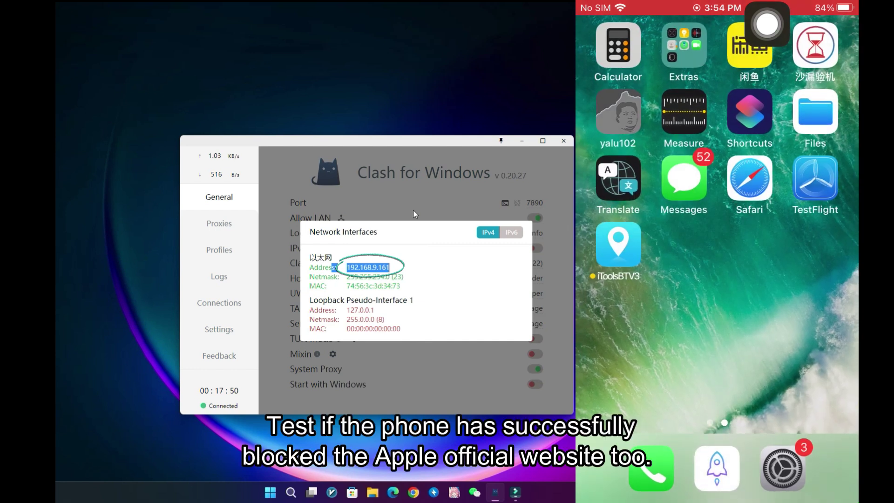
pyautogui.click(748, 174)
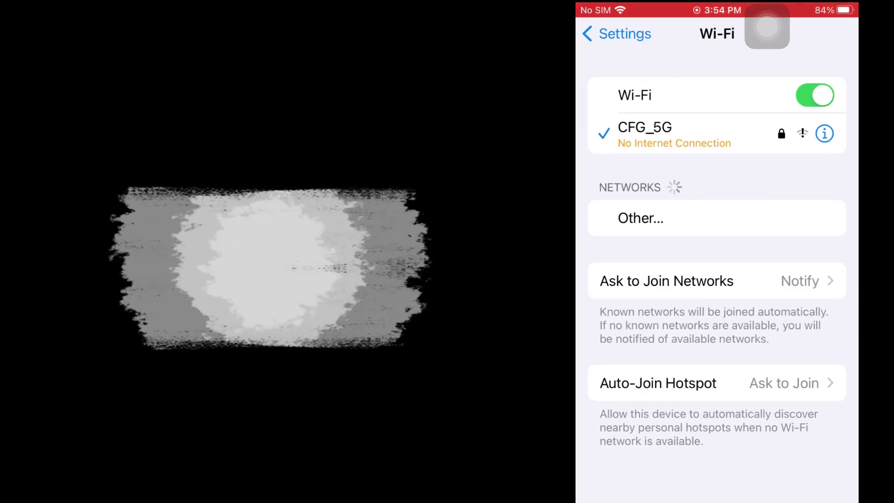
# Step: Set the CFG_5G network's HTTP proxy to Off and save
pyautogui.click(824, 133)
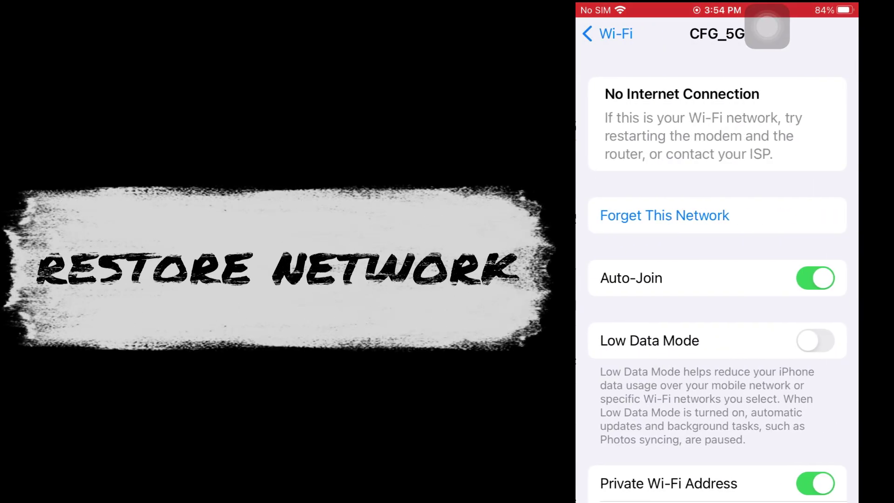
pyautogui.scroll(-10, 717, 279)
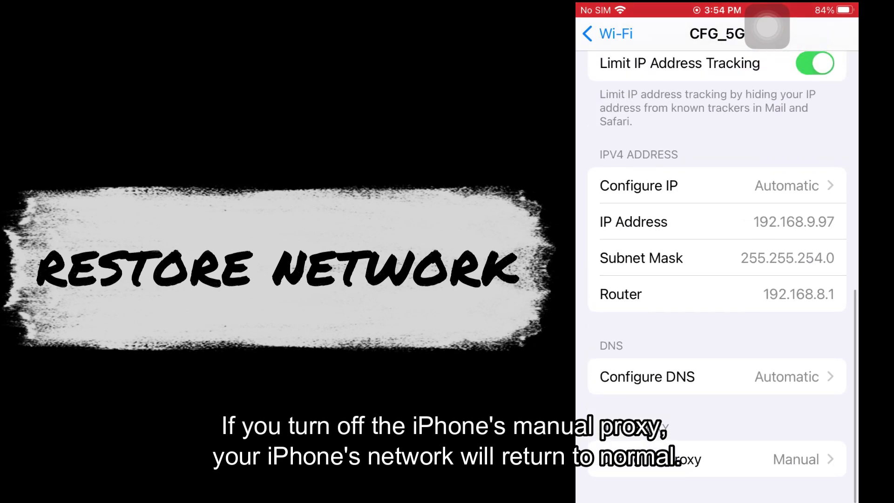
pyautogui.click(656, 457)
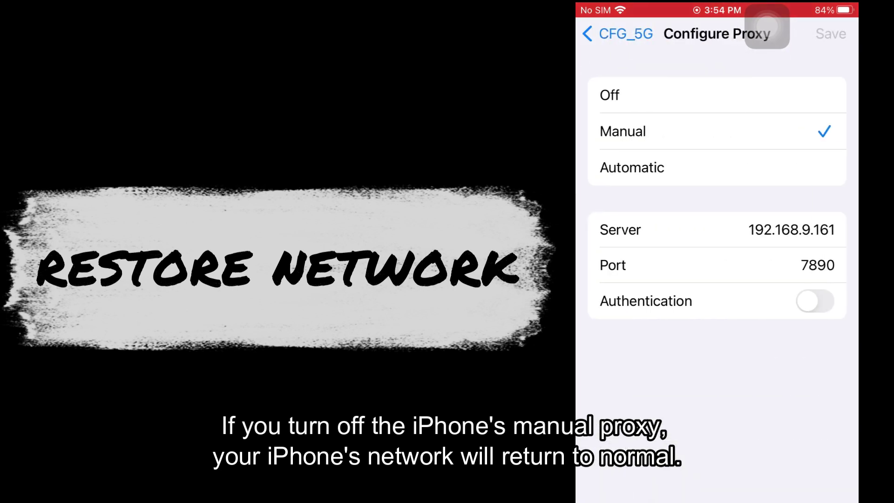
pyautogui.click(610, 95)
pyautogui.click(830, 34)
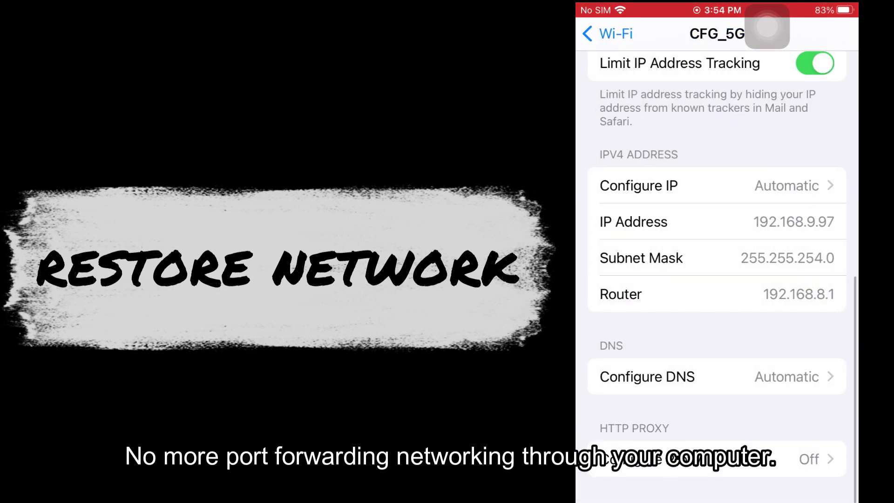
# Step: Return to the browser and check pages load across the open tabs
pyautogui.moveTo(717, 500); pyautogui.dragTo(717, 326)
pyautogui.click(719, 259)
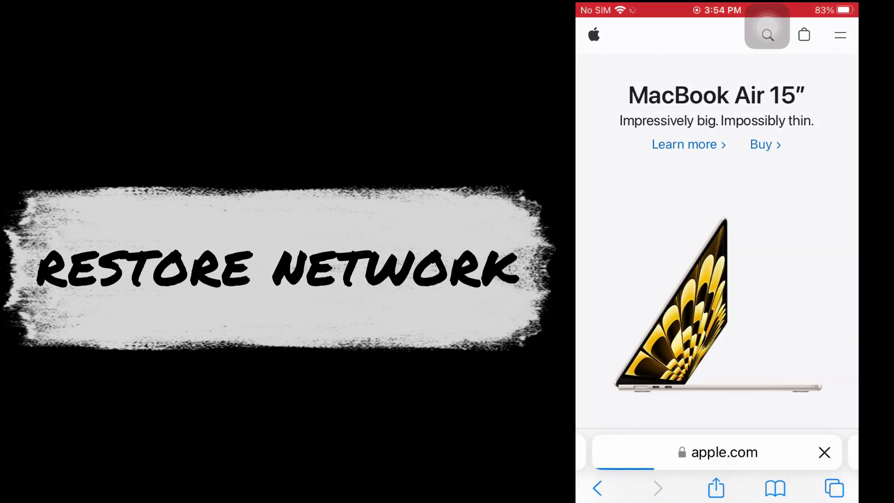
pyautogui.moveTo(768, 452); pyautogui.dragTo(661, 452)
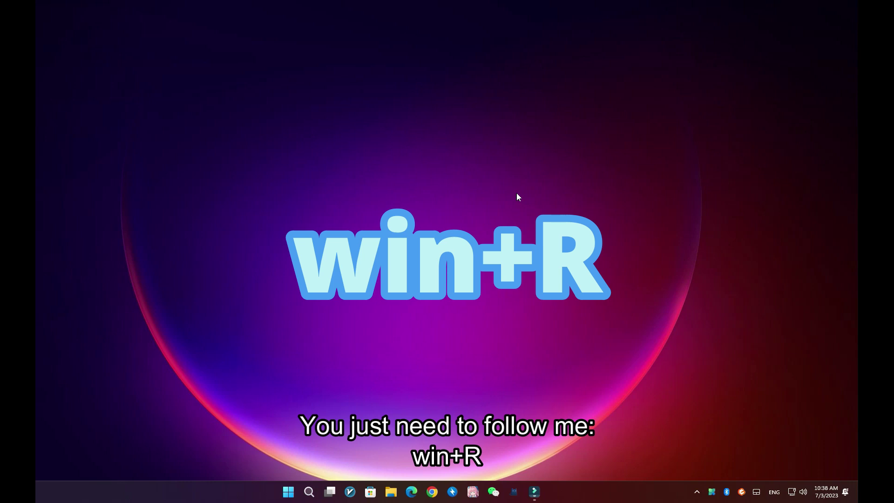
# Step: Run wf.msc from the Run dialog to launch the firewall console
pyautogui.press('super+r')
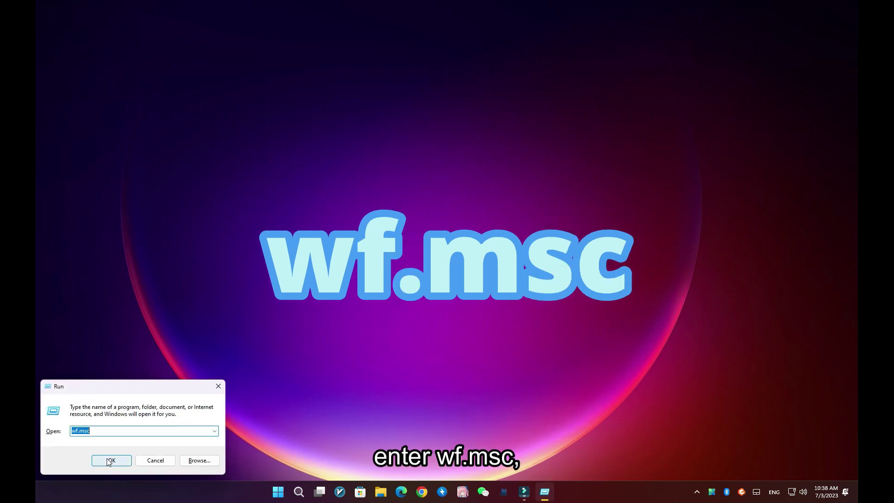
pyautogui.click(117, 429)
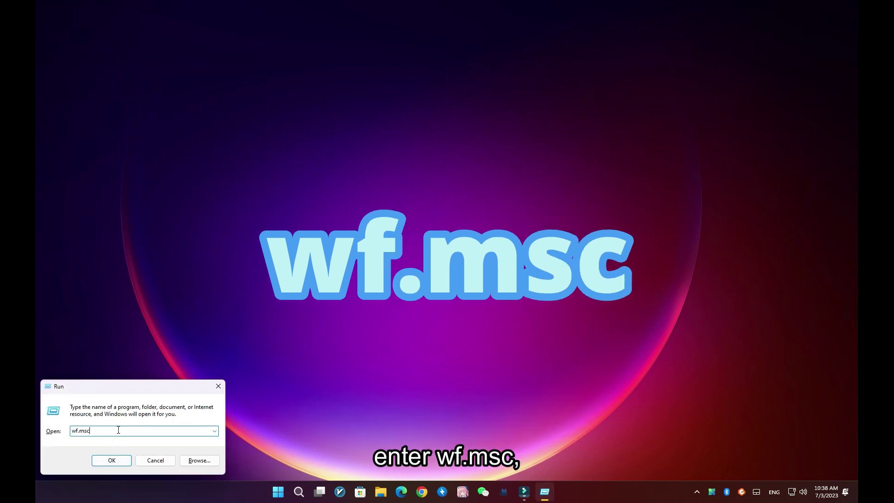
pyautogui.click(123, 461)
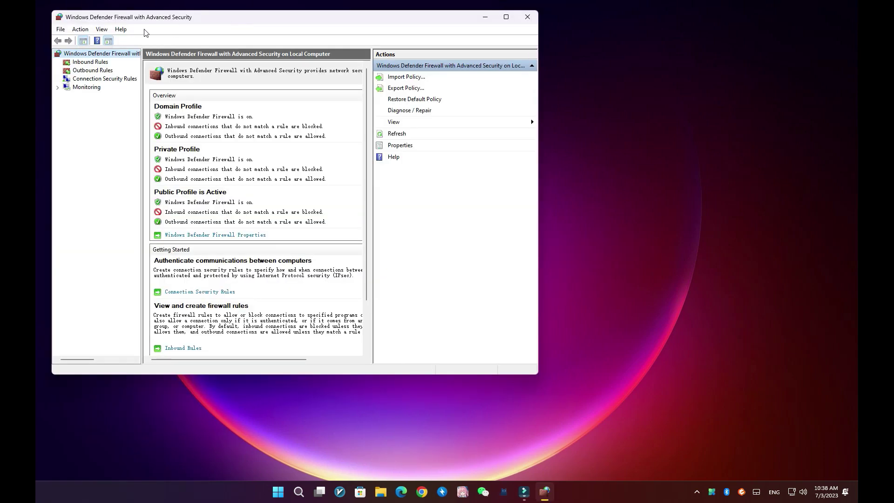
# Step: Start a new inbound port rule covering TCP port 7890
pyautogui.click(103, 64)
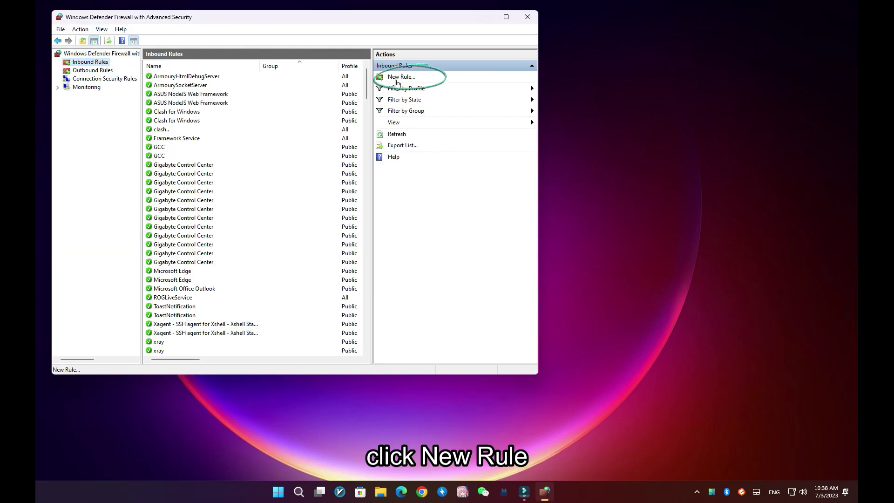
pyautogui.click(419, 79)
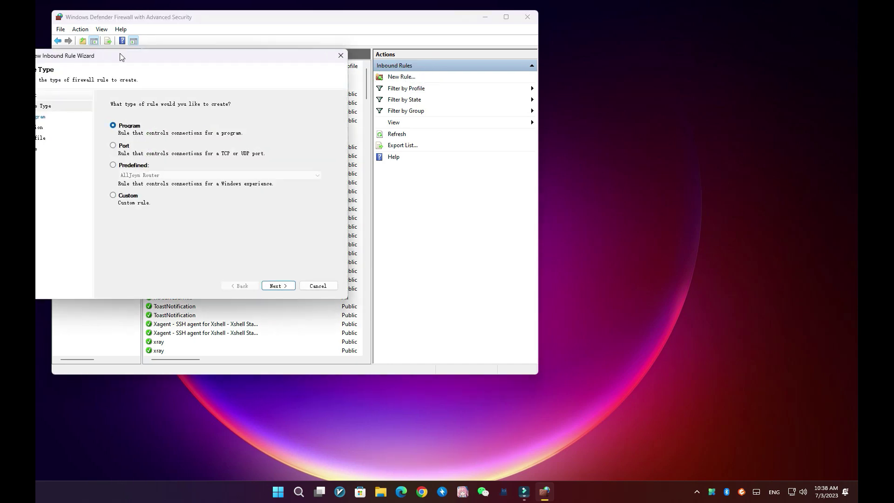
pyautogui.moveTo(121, 57); pyautogui.dragTo(167, 57)
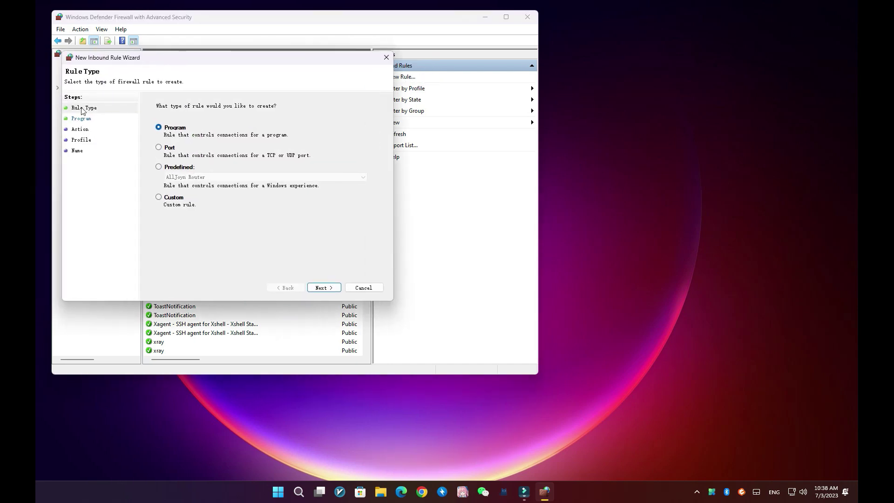
pyautogui.click(159, 148)
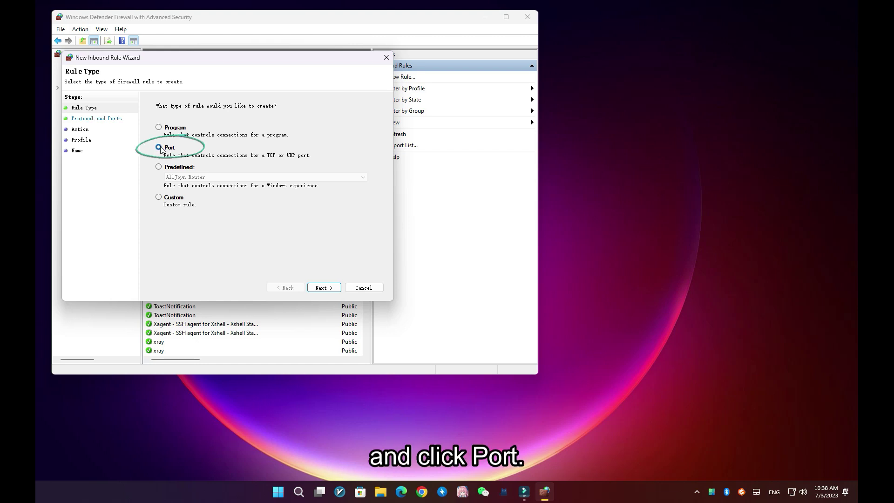
pyautogui.click(327, 289)
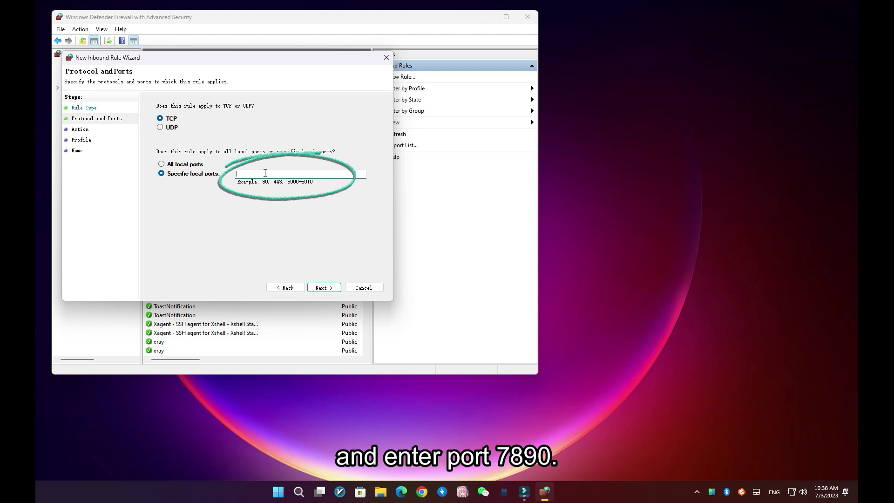
pyautogui.write('7890')
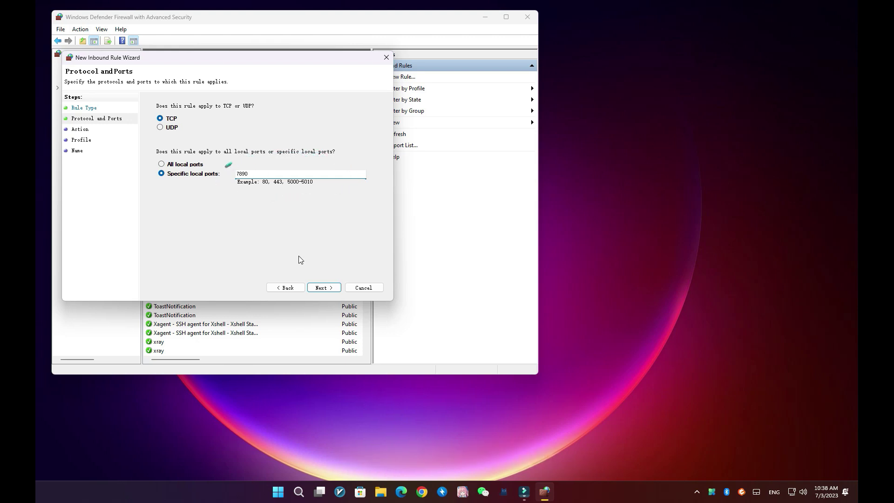
pyautogui.click(324, 288)
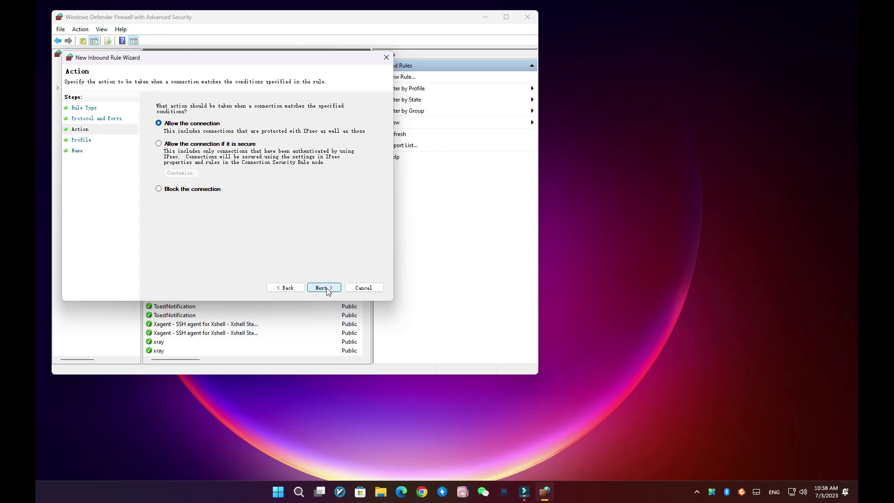
# Step: Allow the connection on all profiles, name the rule clash1, and check it in Inbound Rules
pyautogui.click(327, 289)
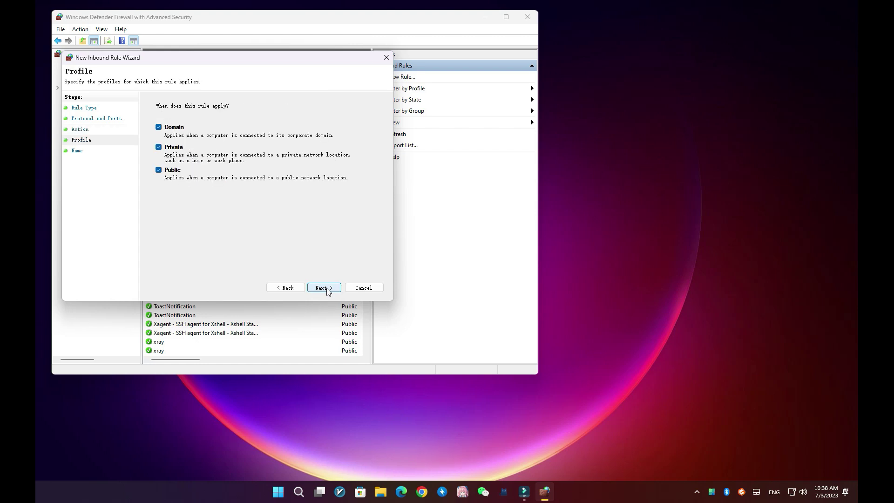
pyautogui.click(327, 289)
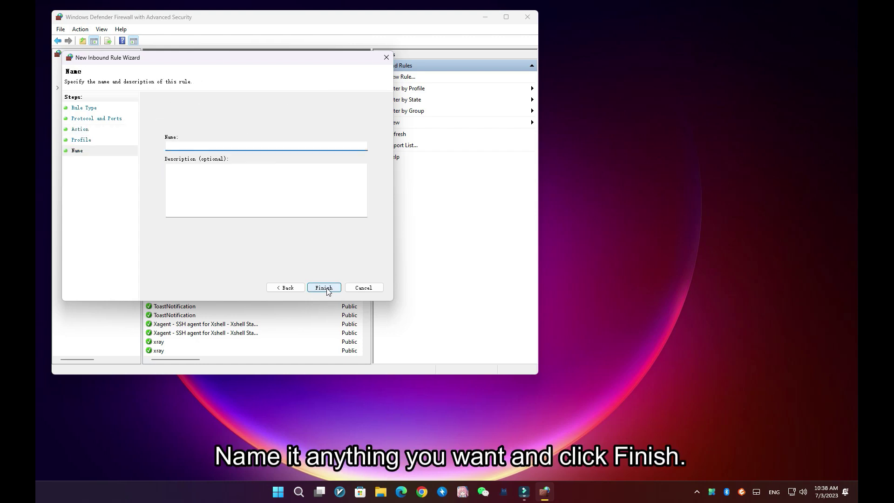
pyautogui.write('clash1')
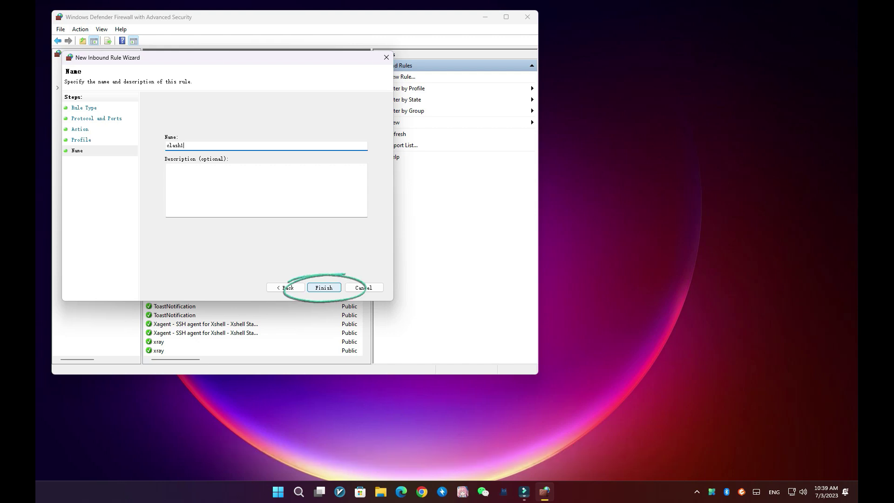
pyautogui.click(323, 289)
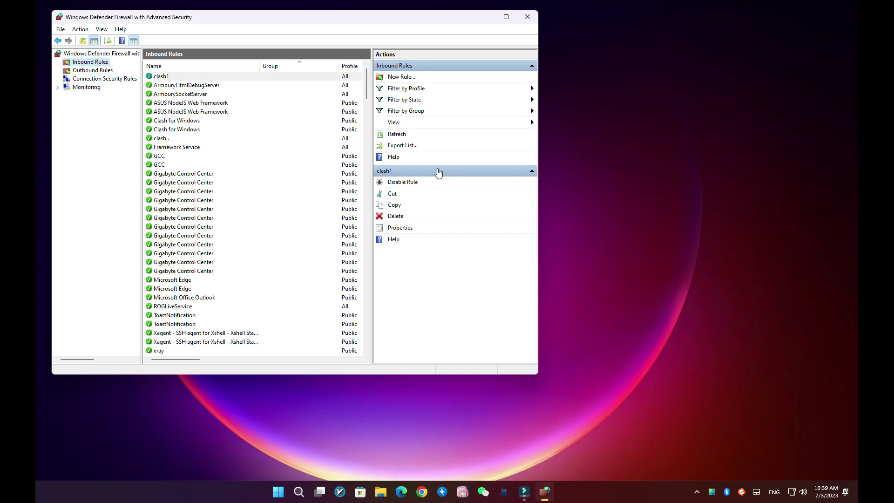
pyautogui.click(424, 173)
pyautogui.scroll(-7, 256, 91)
pyautogui.scroll(7, 239, 106)
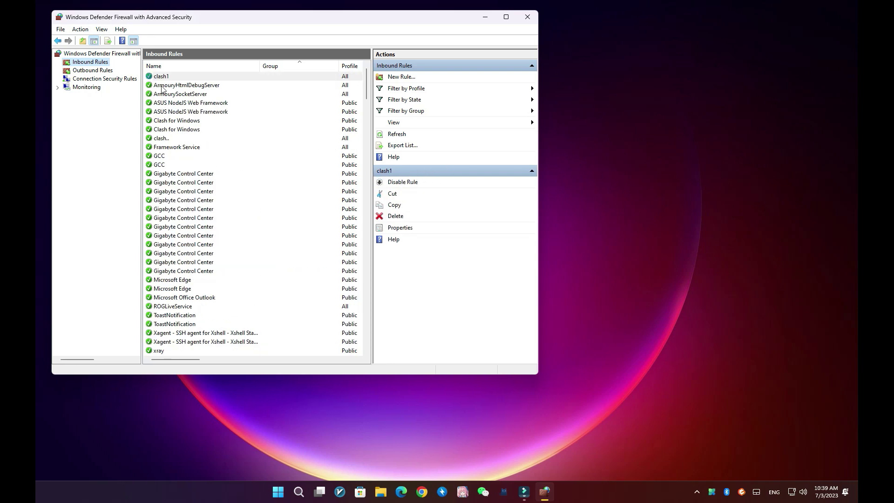